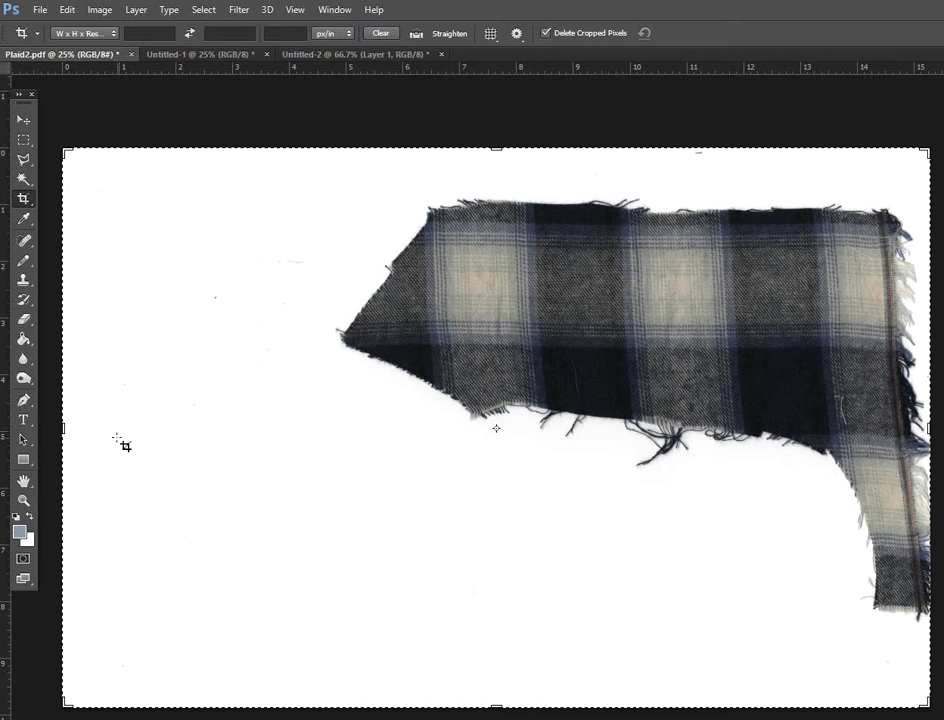
- Crop off the empty left margin and lower fabric strip, then place a top horizontal guide
left_click_drag(66, 430, 200, 428)
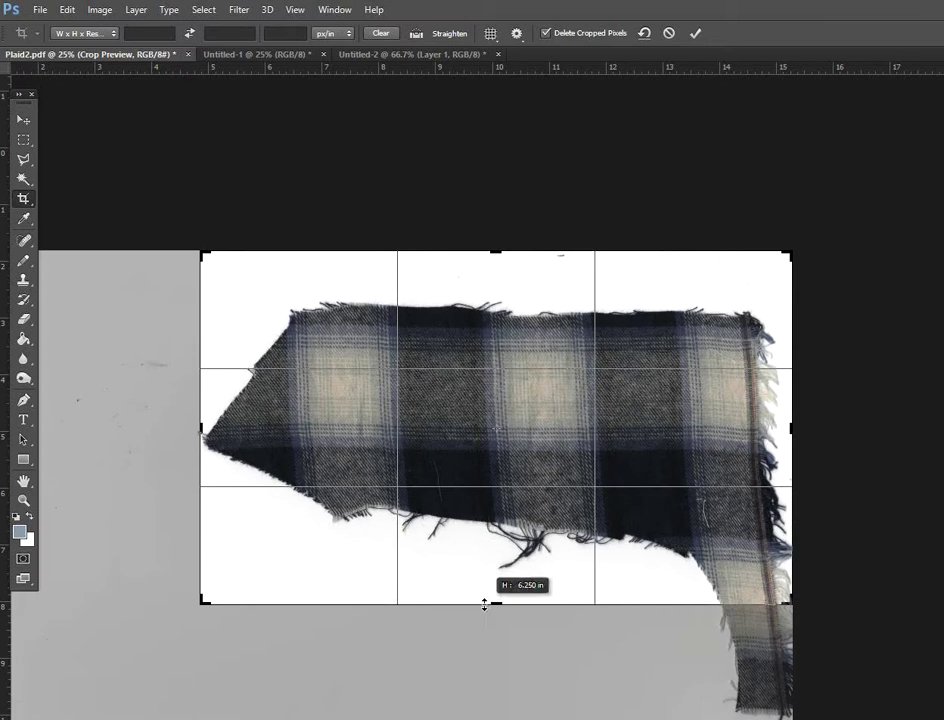
left_click_drag(501, 707, 490, 605)
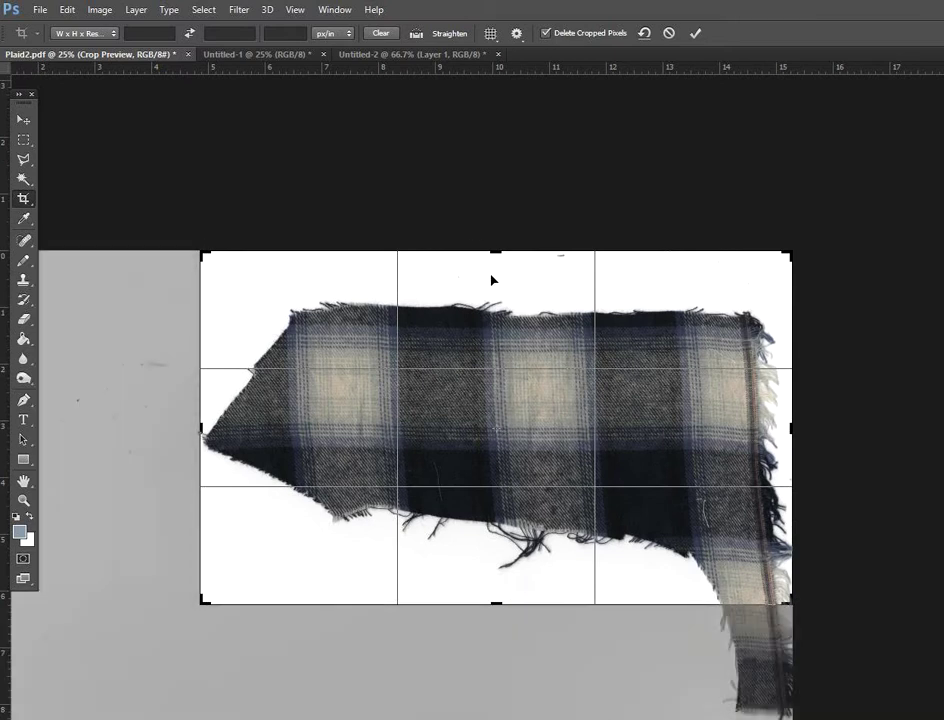
key("Return")
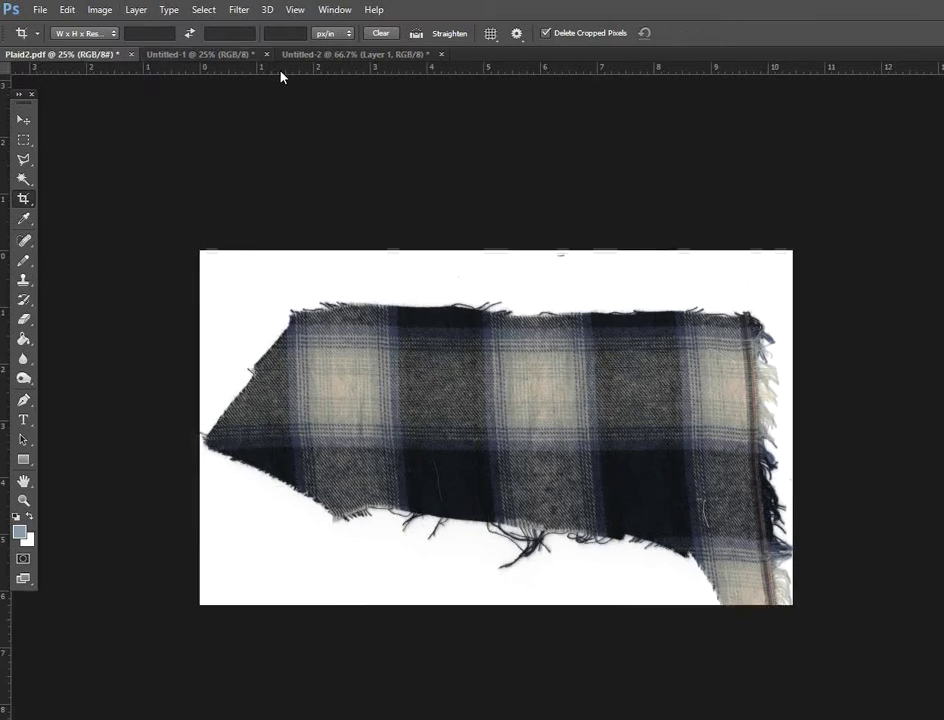
left_click_drag(281, 68, 331, 327)
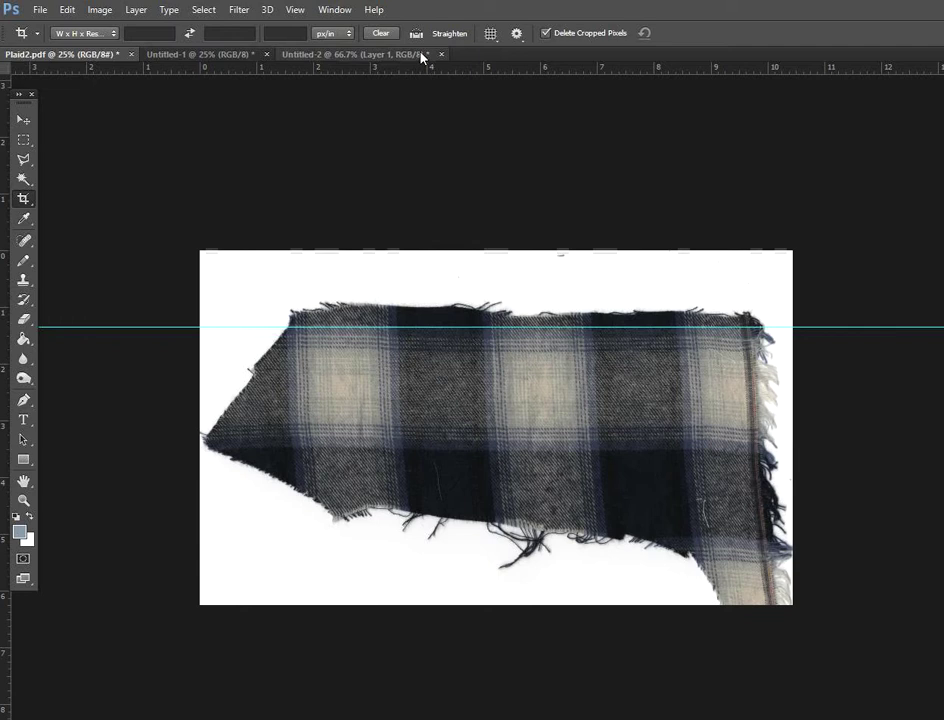
- Add the lower horizontal guide and left and right vertical guides around one repeat, then select all
left_click_drag(424, 68, 497, 508)
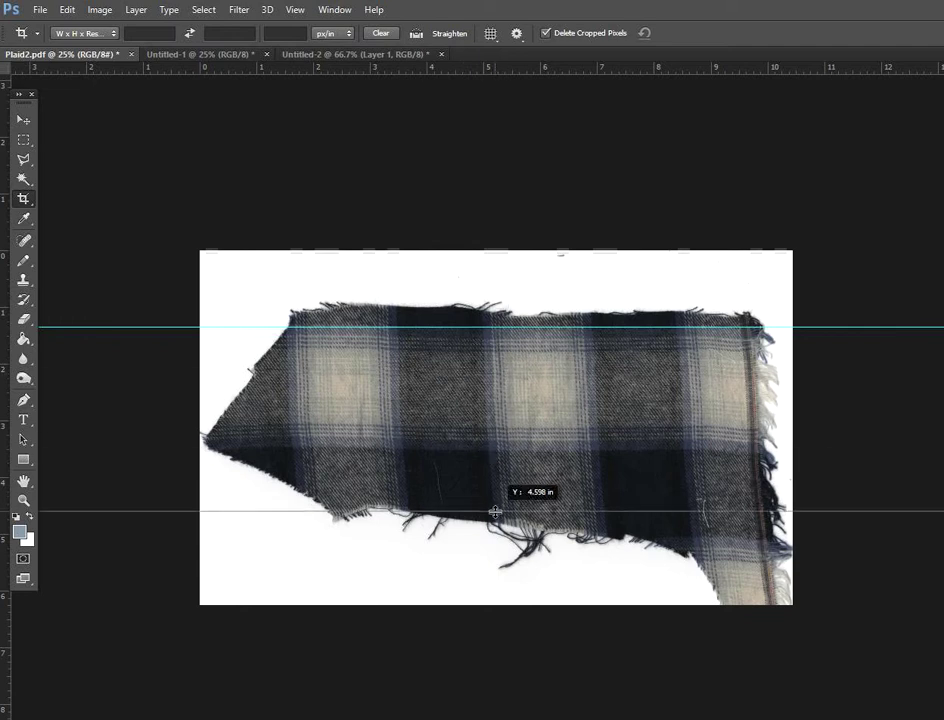
left_click_drag(497, 508, 496, 502)
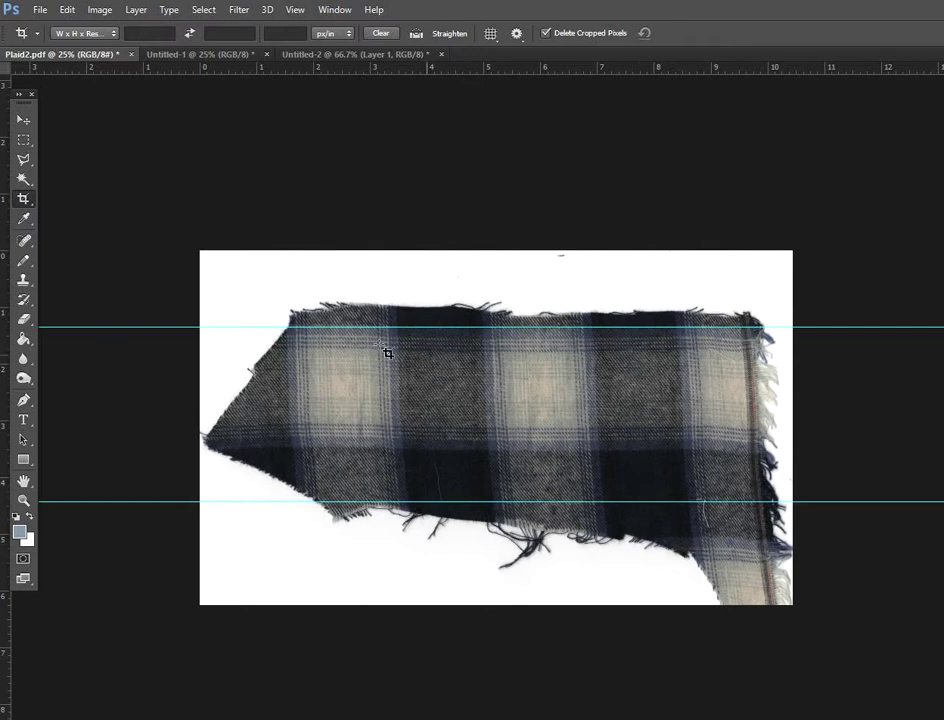
left_click_drag(4, 318, 399, 379)
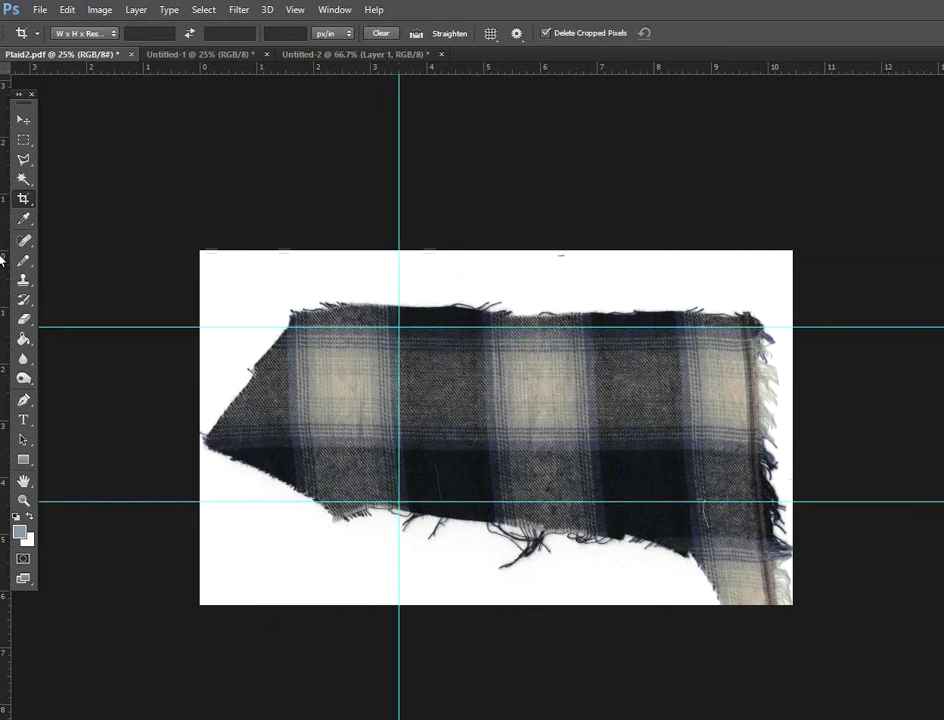
left_click_drag(2, 271, 596, 352)
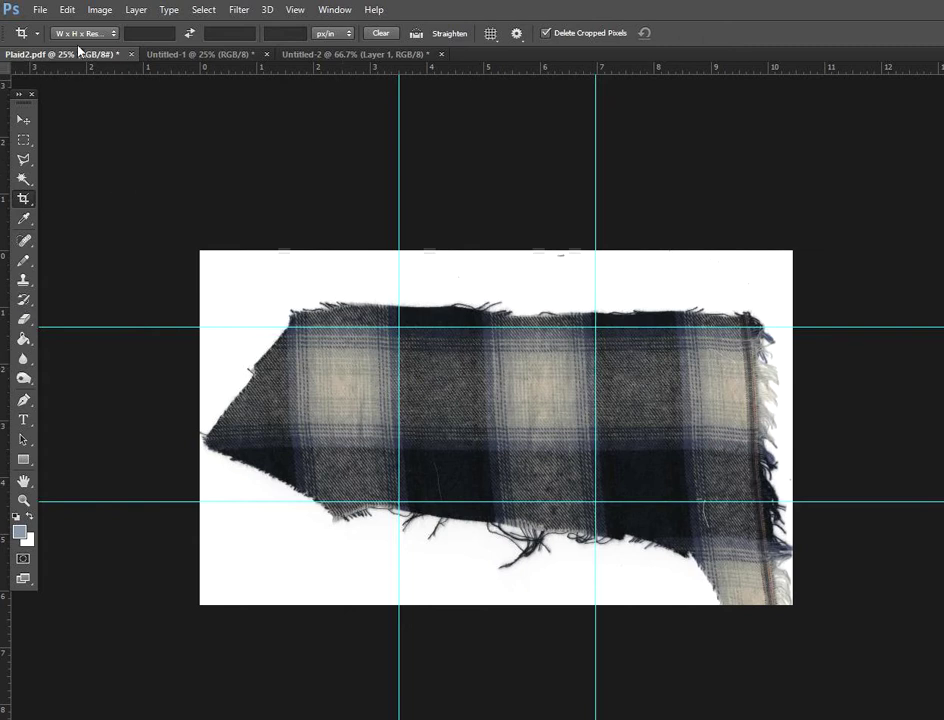
key("ctrl")
key("ctrl+a")
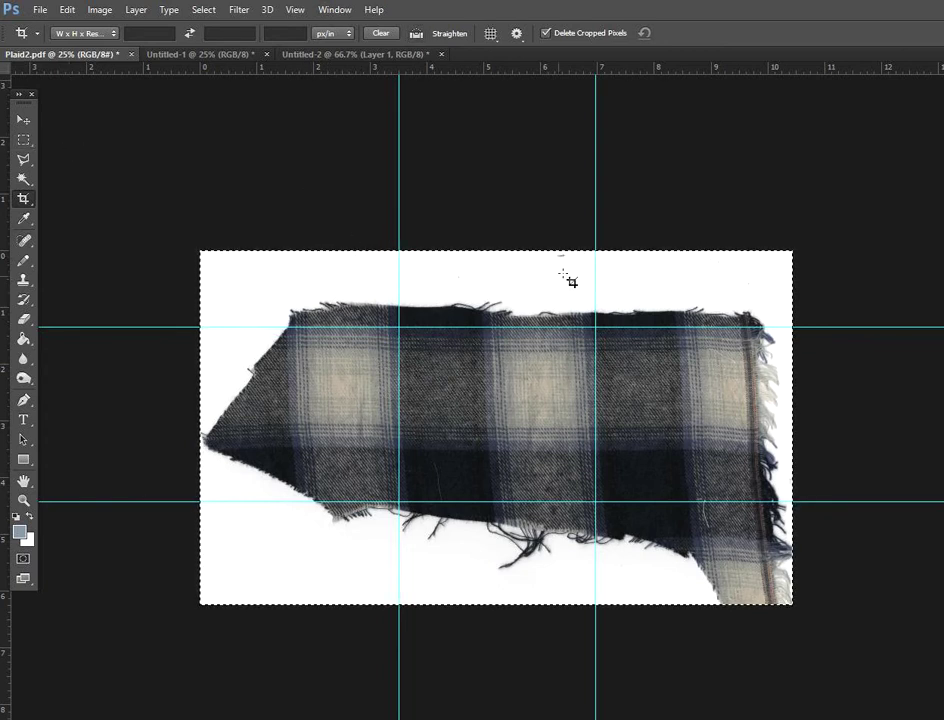
- Warp the fabric so its plaid stripes follow the horizontal and vertical guides
left_click(67, 9)
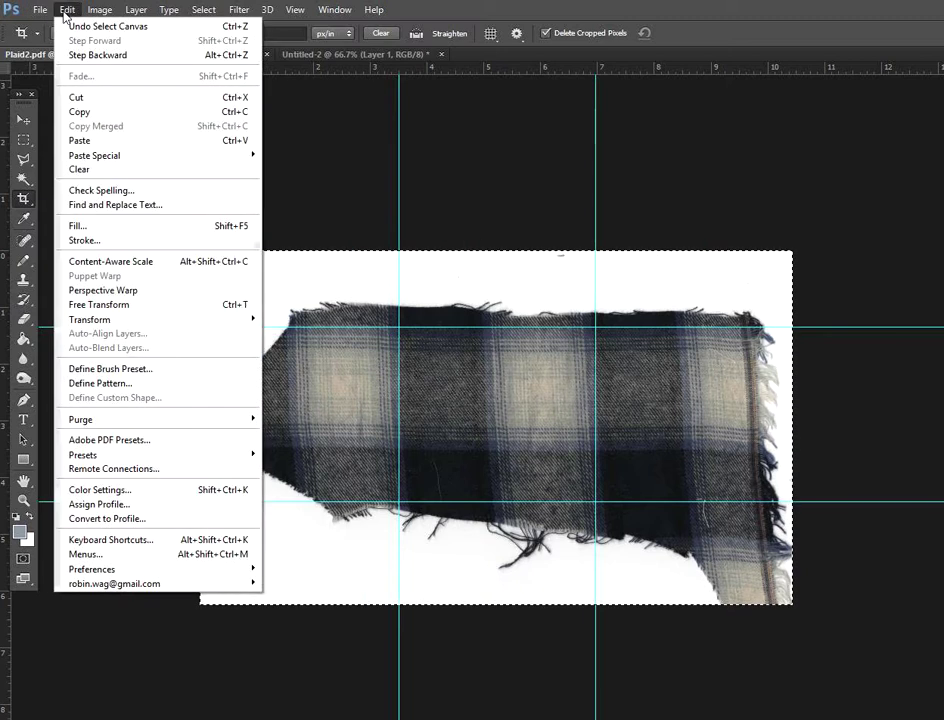
mouse_move(90, 319)
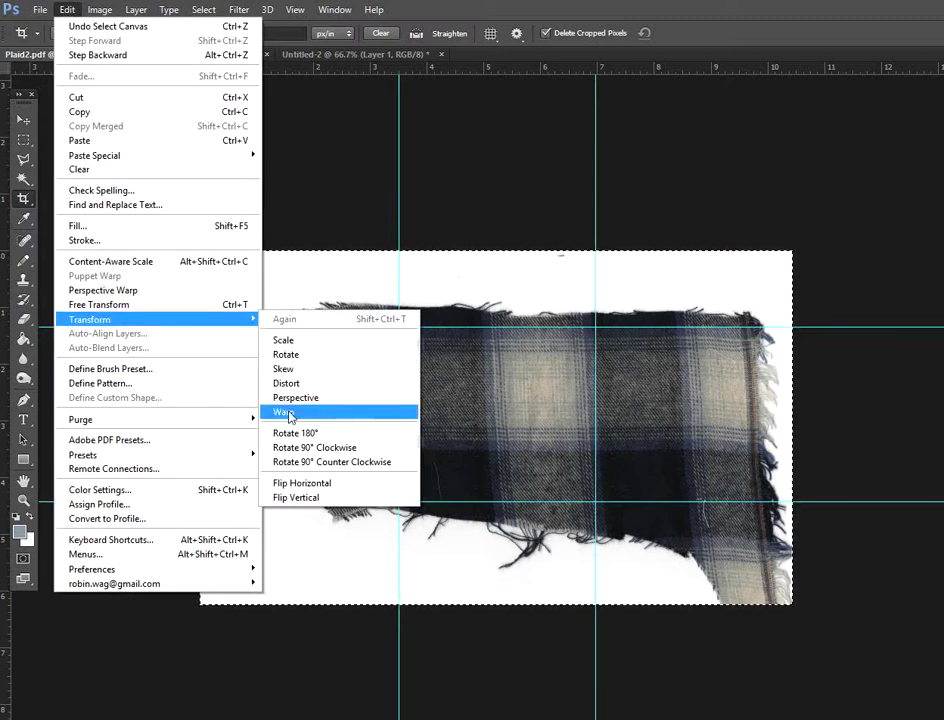
left_click(290, 411)
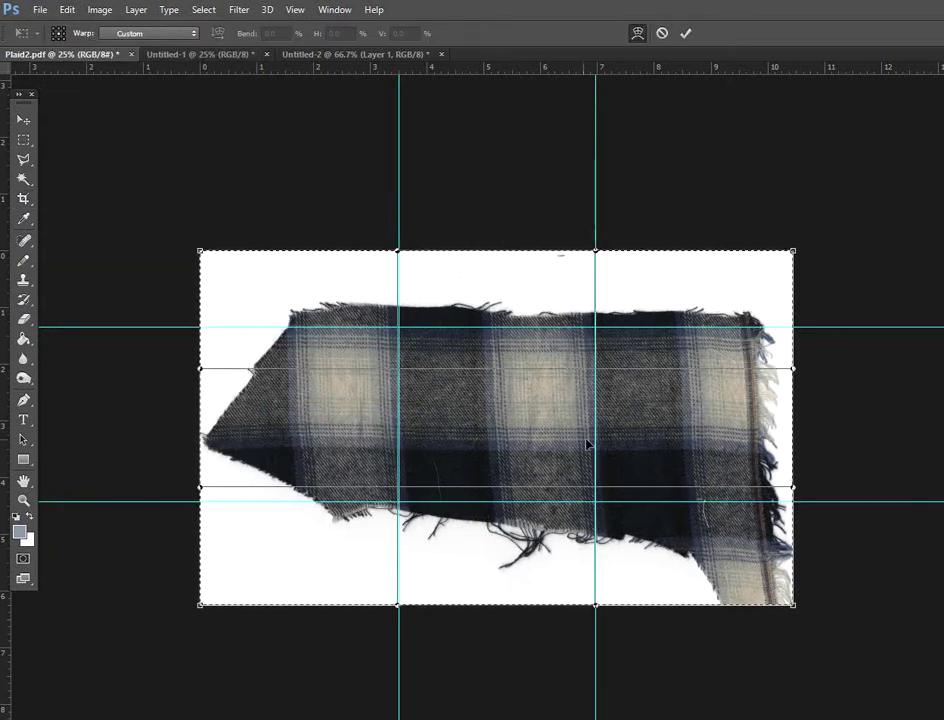
left_click_drag(597, 481, 612, 540)
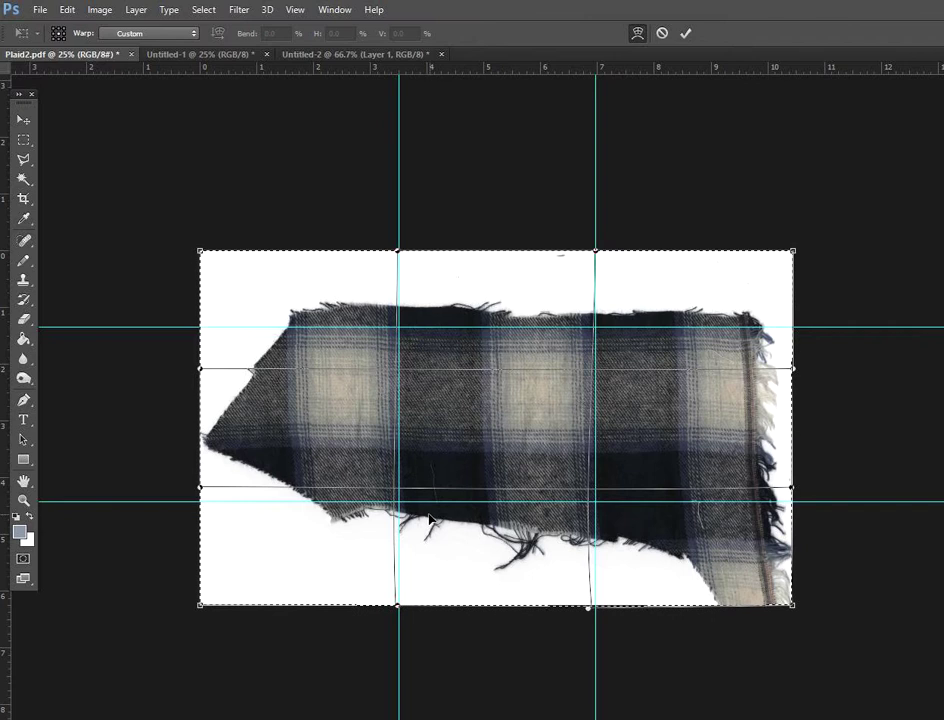
left_click_drag(432, 519, 431, 518)
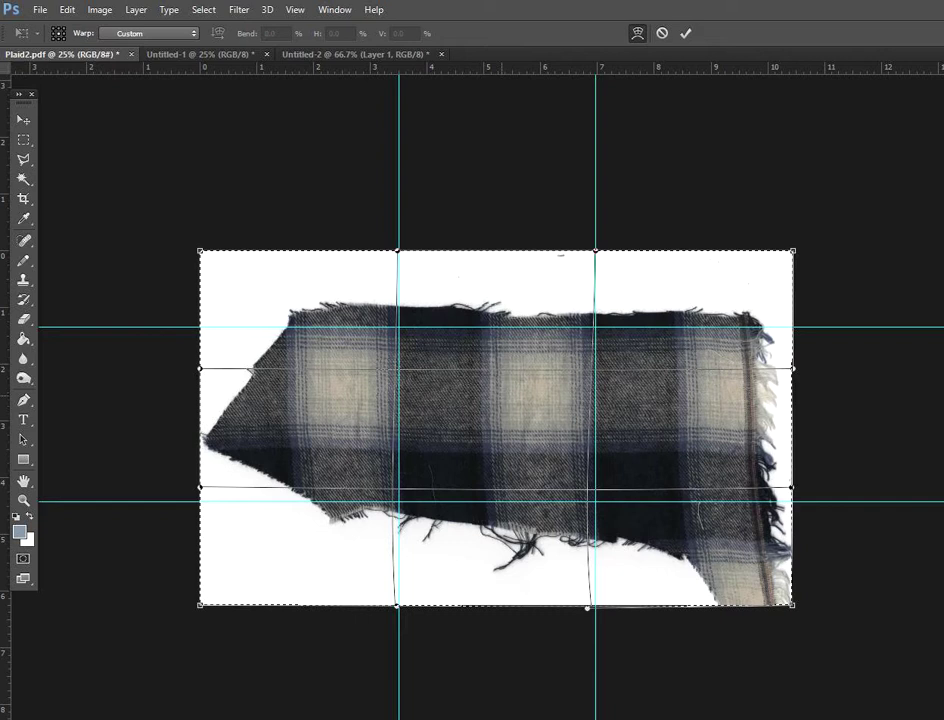
key("Return")
- Select the plaid repeat between the four guides with the Rectangular Marquee
key("c")
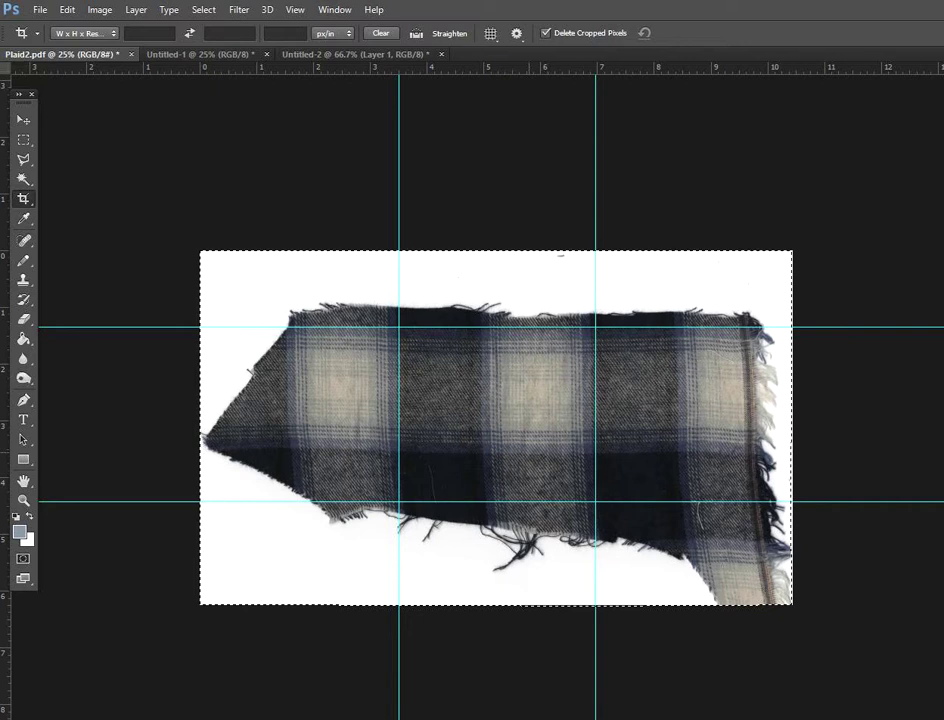
key("m")
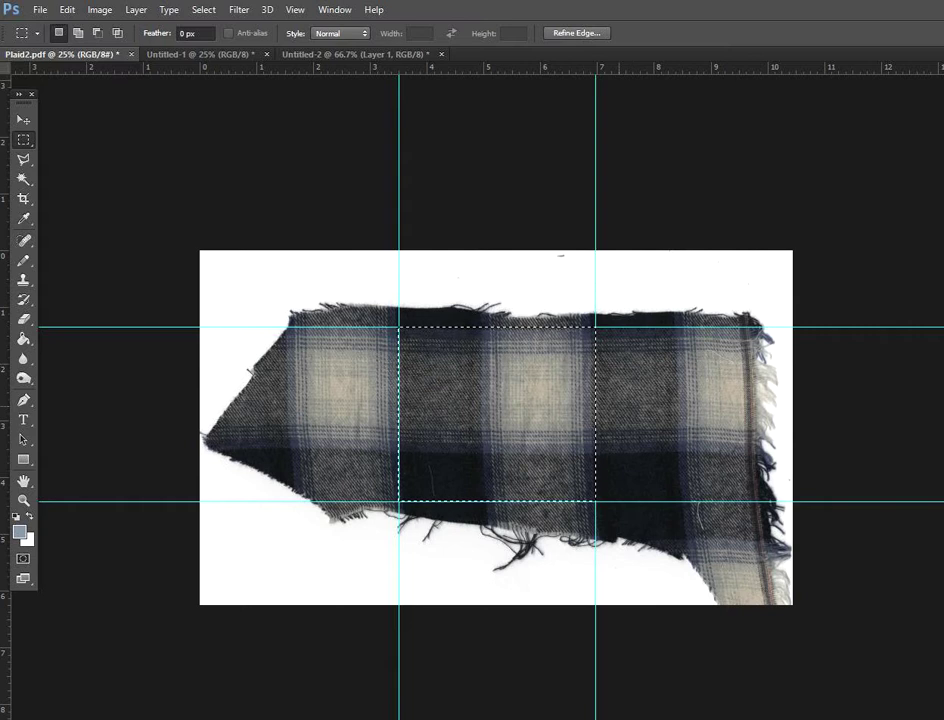
left_click(39, 9)
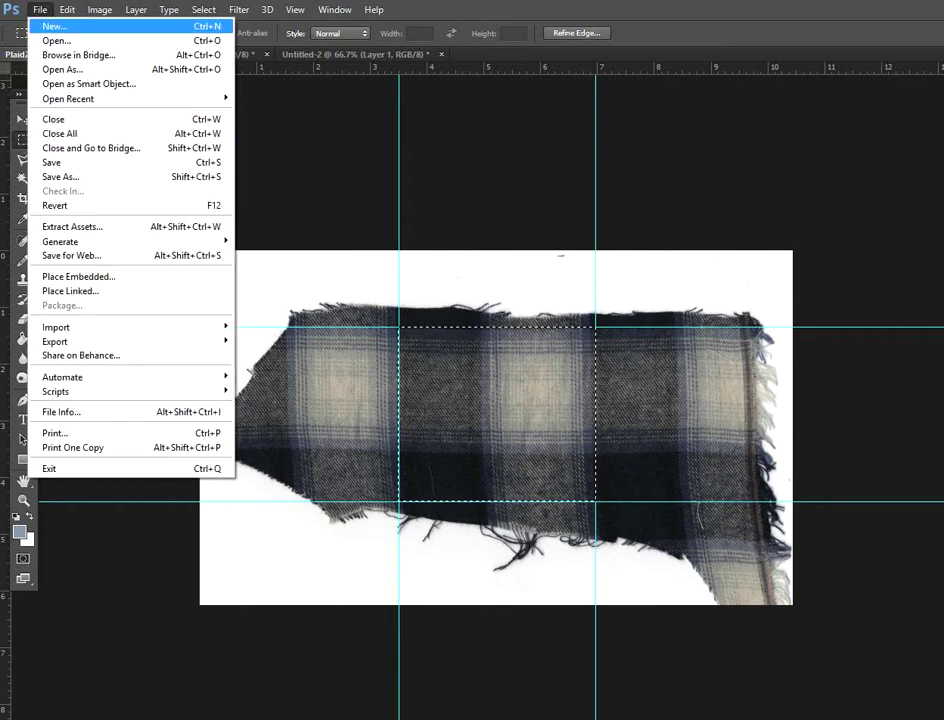
- Create Untitled-3, a transparent document 7.5 inches wide by 7.5 inches high
left_click(55, 26)
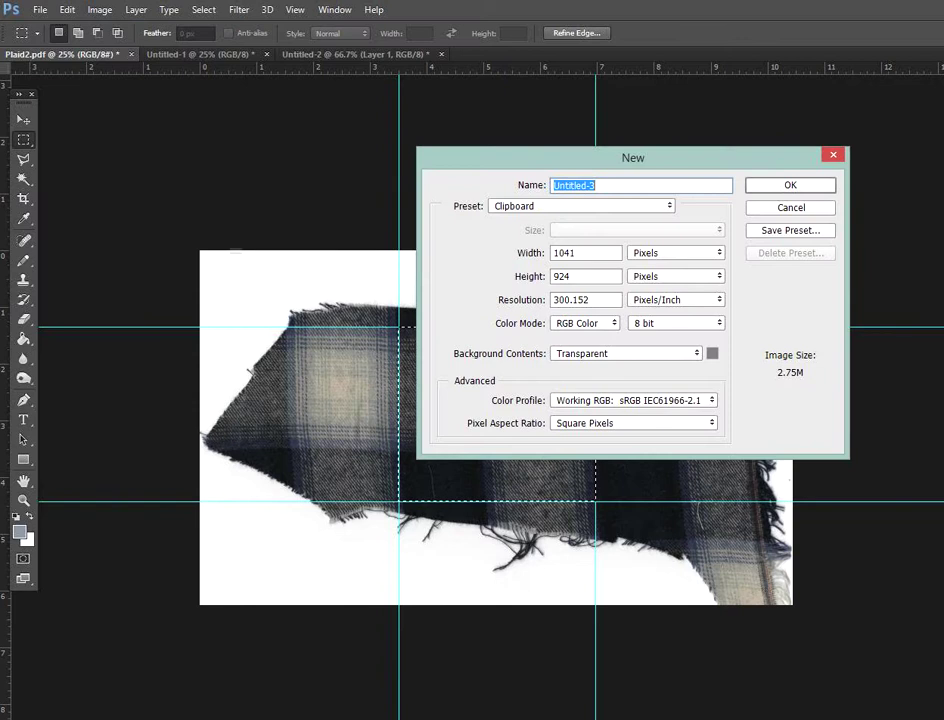
left_click(676, 253)
left_click(648, 268)
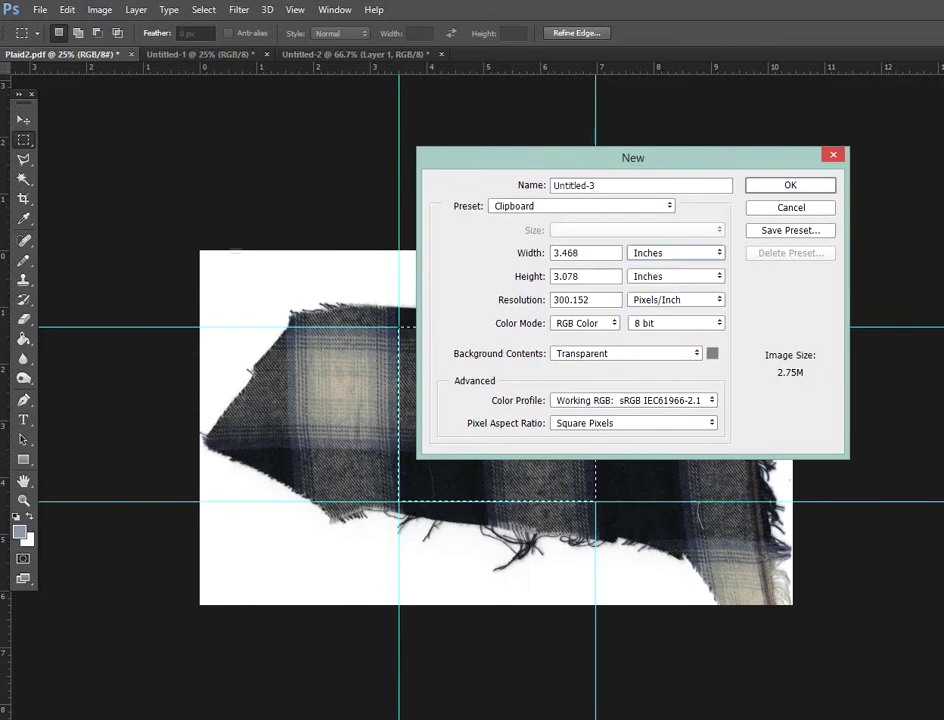
key("Tab")
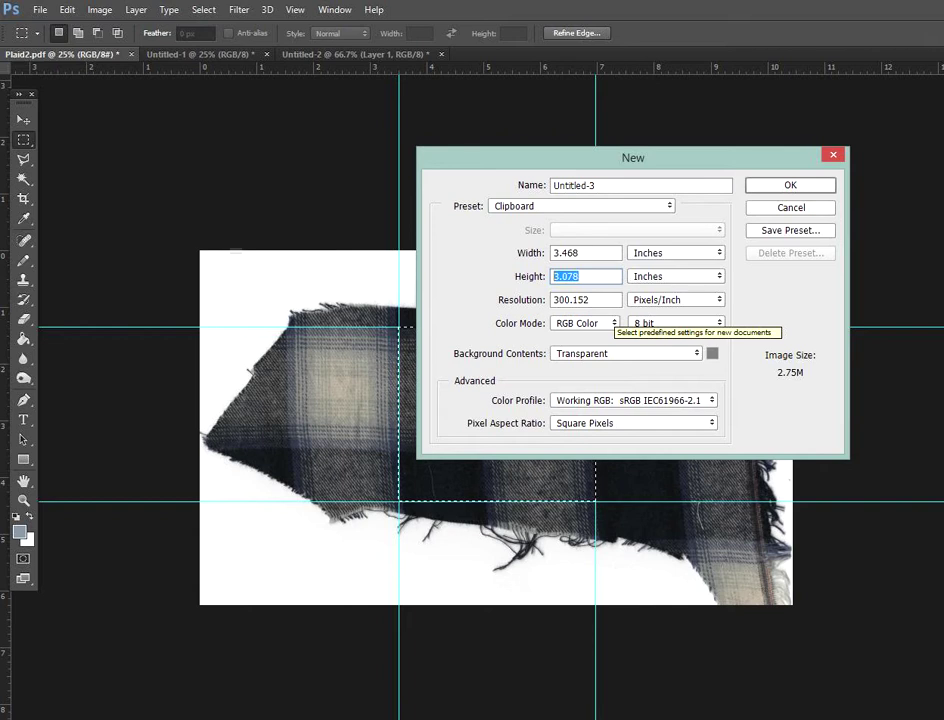
type("7.5")
key("shift+Tab")
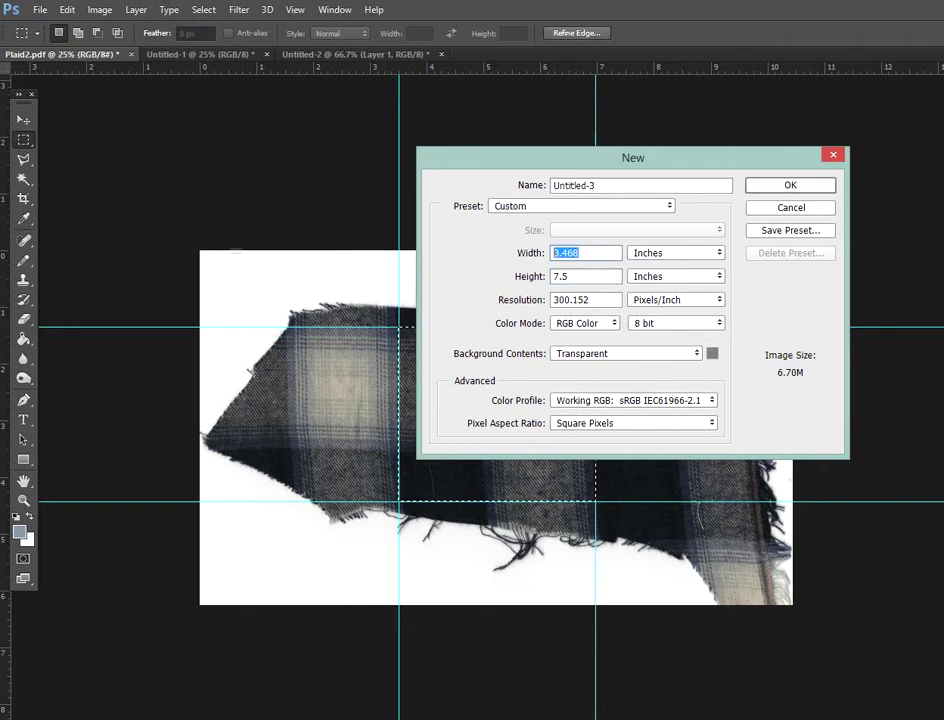
type("7.5")
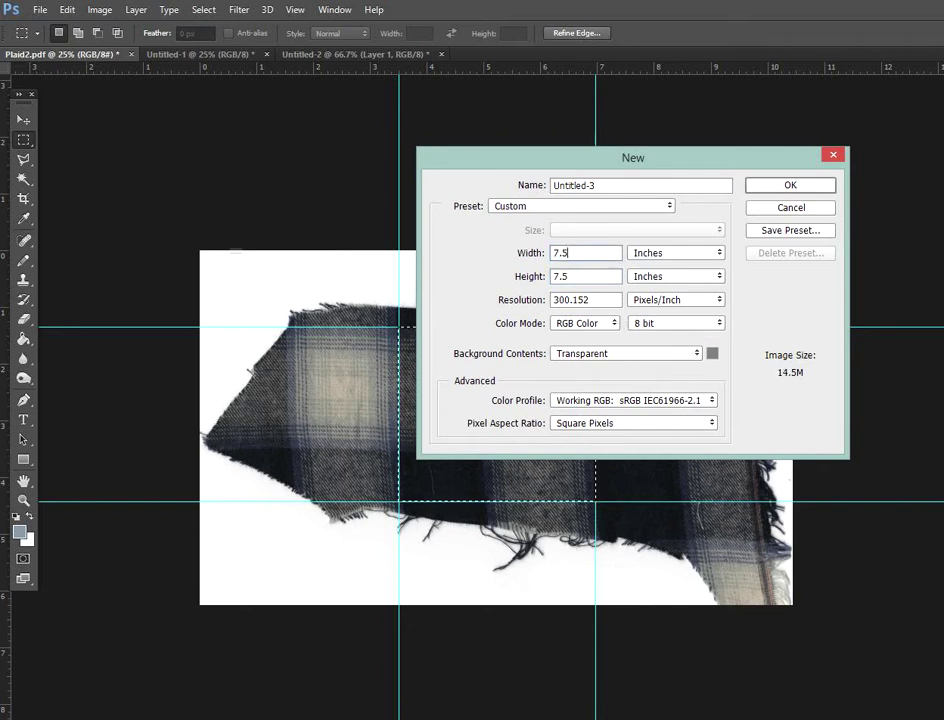
key("Return")
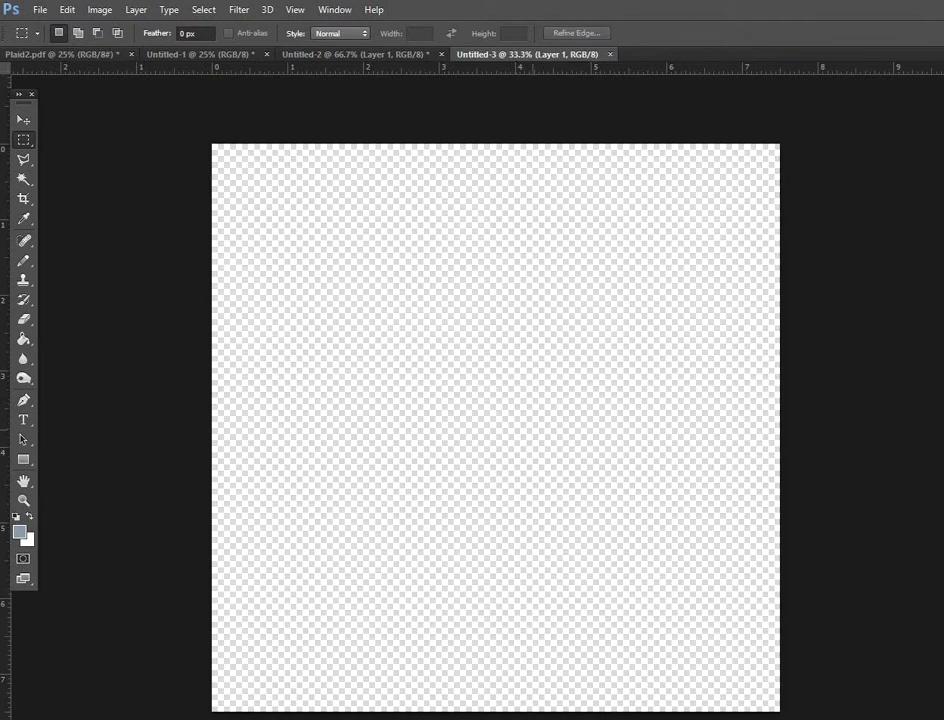
- Paste the plaid repeat and move it to the canvas's top-left corner
key("ctrl+v")
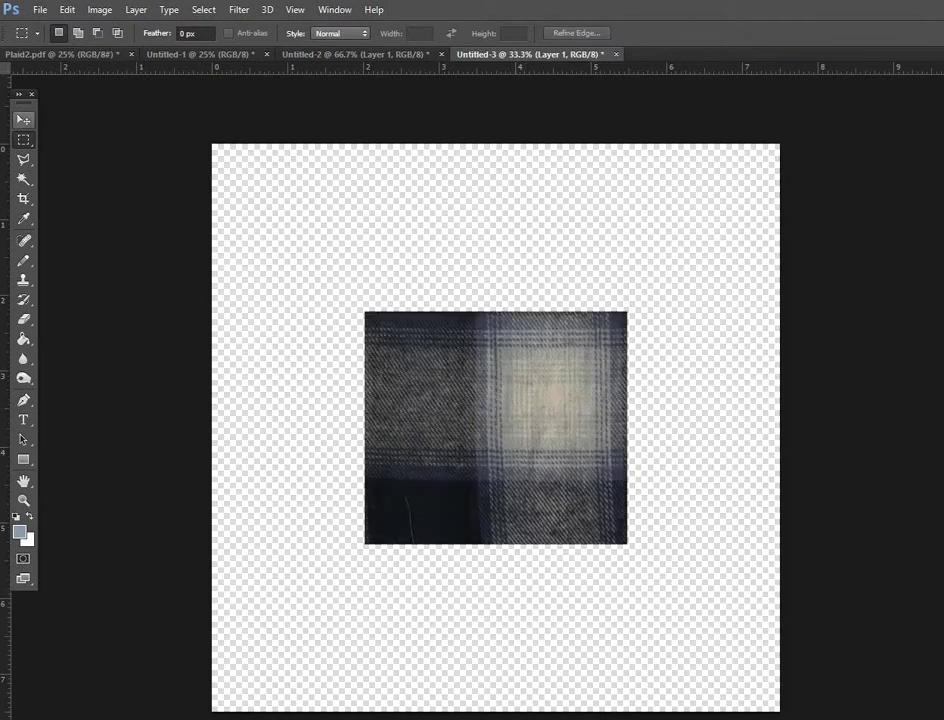
key("v")
mouse_move(573, 400)
left_mouse_down()
mouse_move(420, 235)
mouse_move(494, 236)
left_mouse_up()
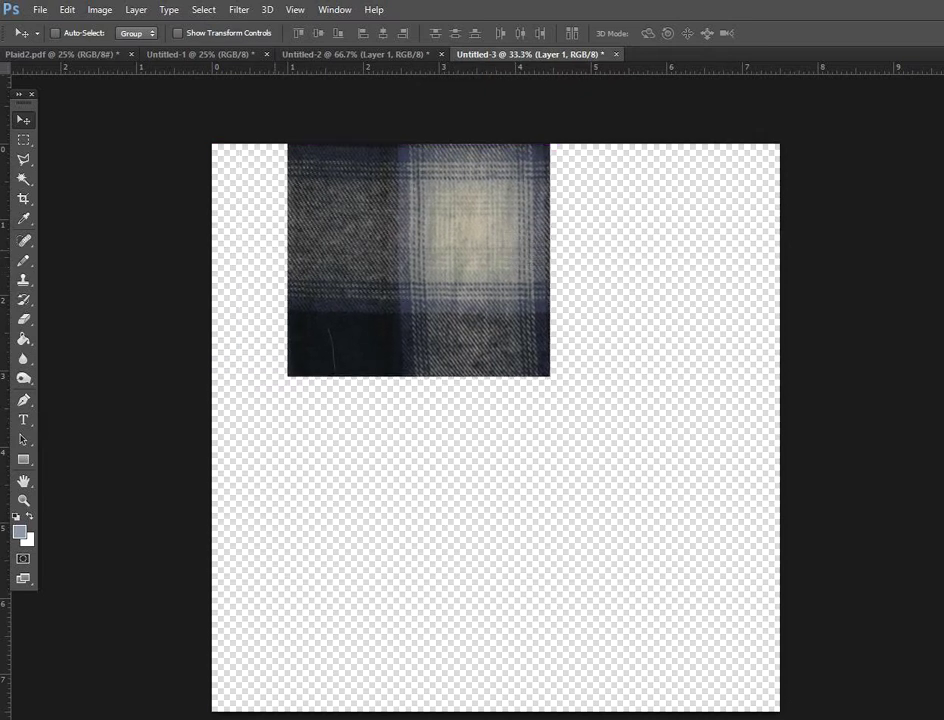
- Select the plaid, duplicate it onto a new layer, and move the copy directly below
left_click(23, 179)
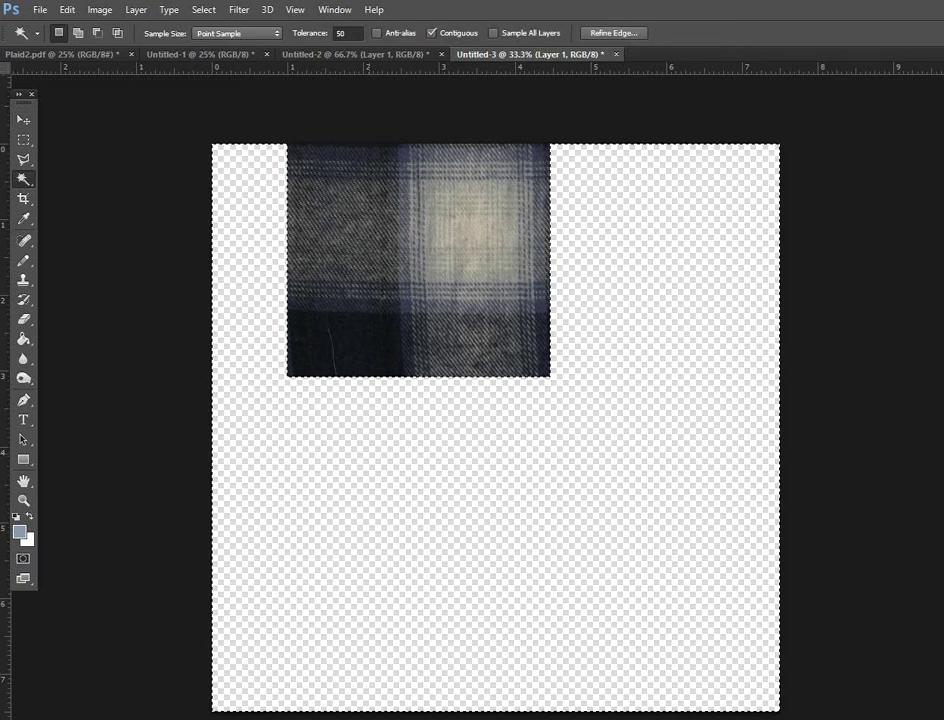
left_click(240, 520)
left_click(204, 9)
left_click(205, 67)
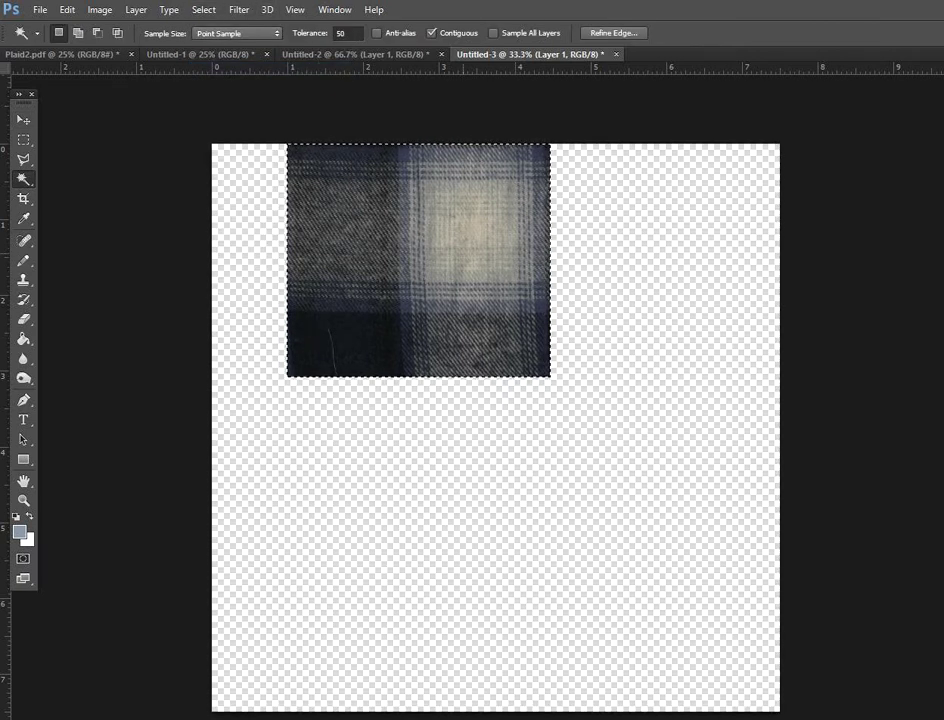
key("ctrl+j")
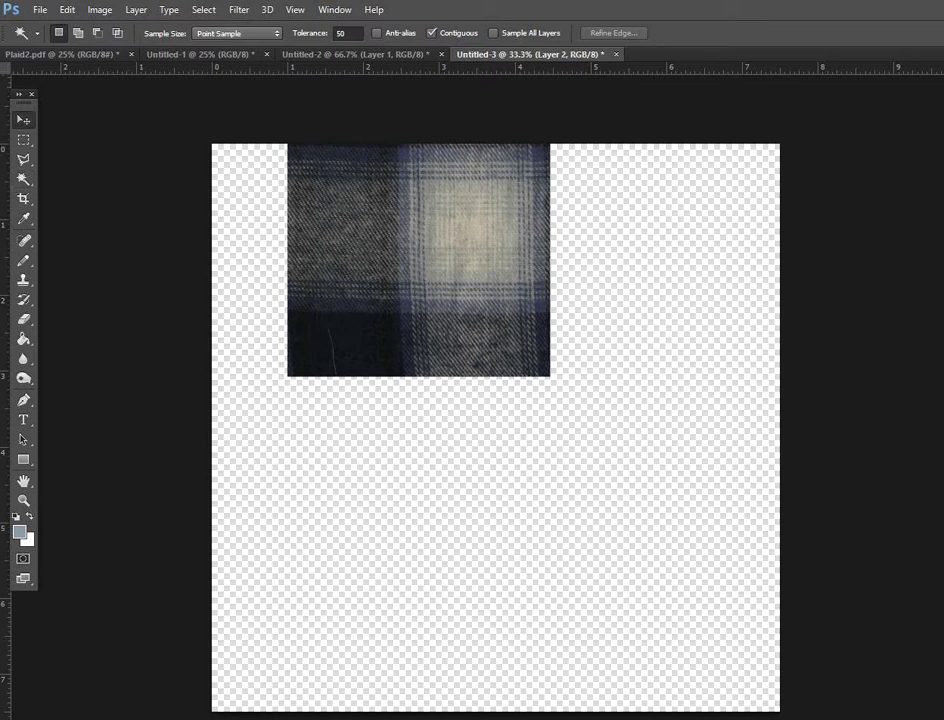
left_click(23, 119)
left_click_drag(460, 178, 460, 445)
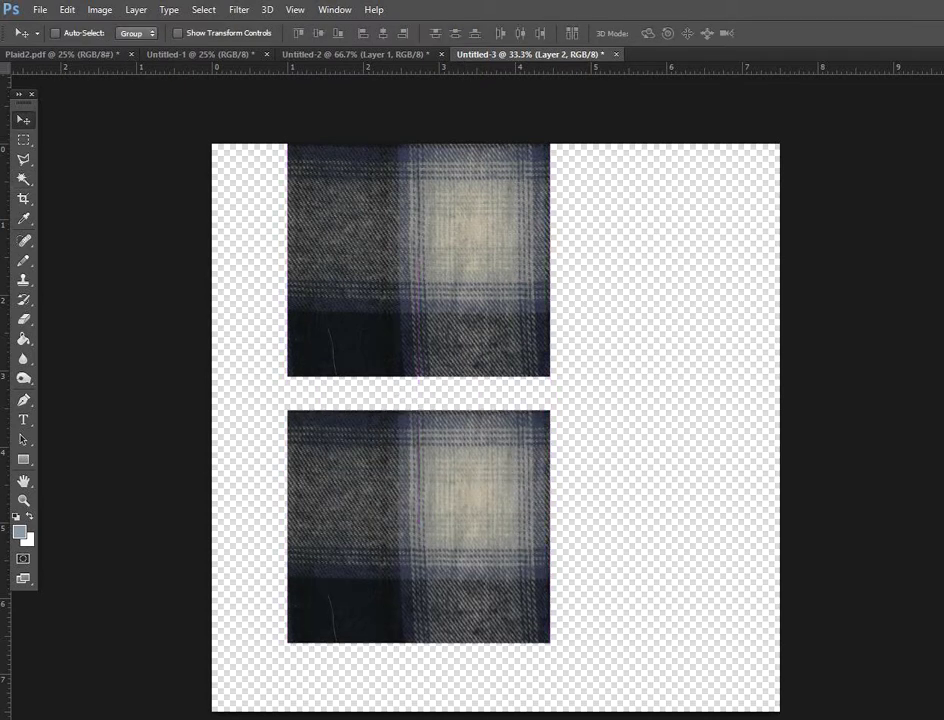
- Flip the lower plaid copy vertically and slide it up against the top copy
left_click(66, 10)
mouse_move(90, 319)
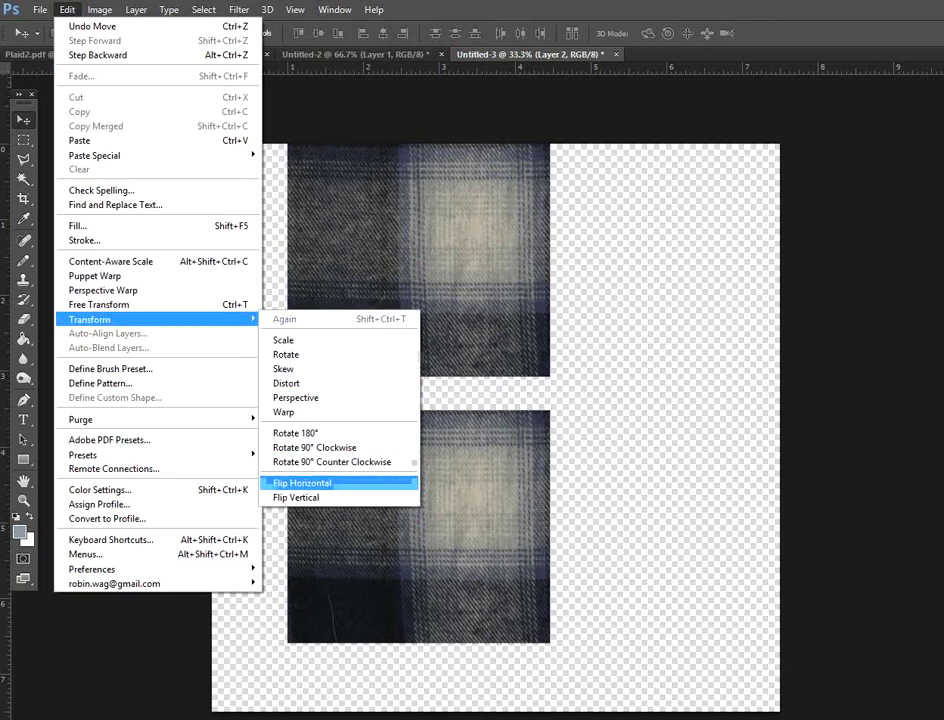
left_click(296, 497)
left_click_drag(418, 439, 418, 405)
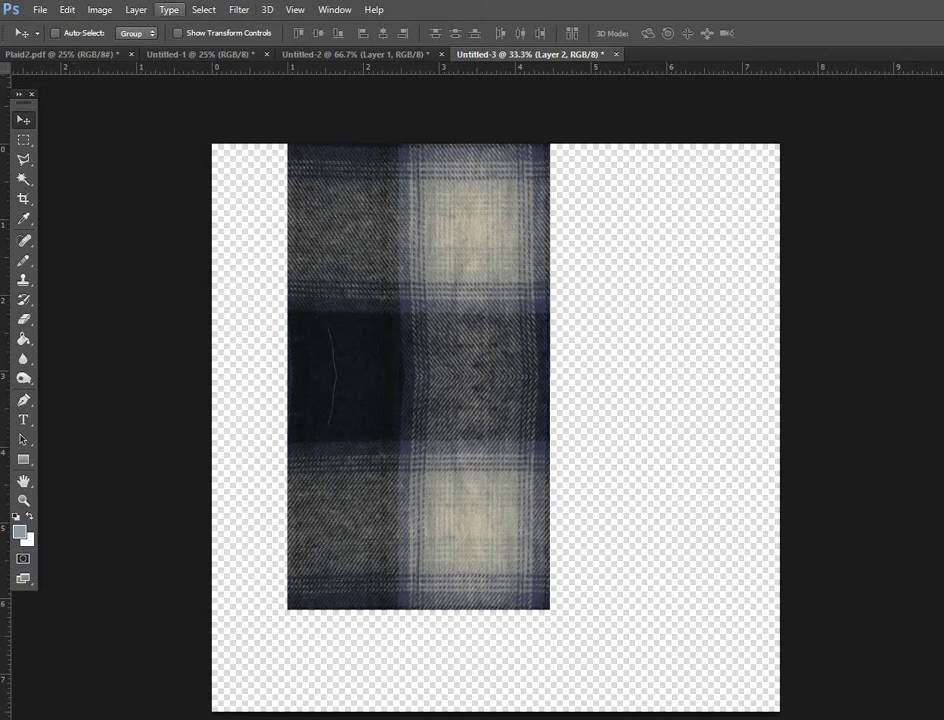
left_click(136, 10)
- Flatten the image onto a white background and warp the plaid strip's grid upward
left_click(162, 518)
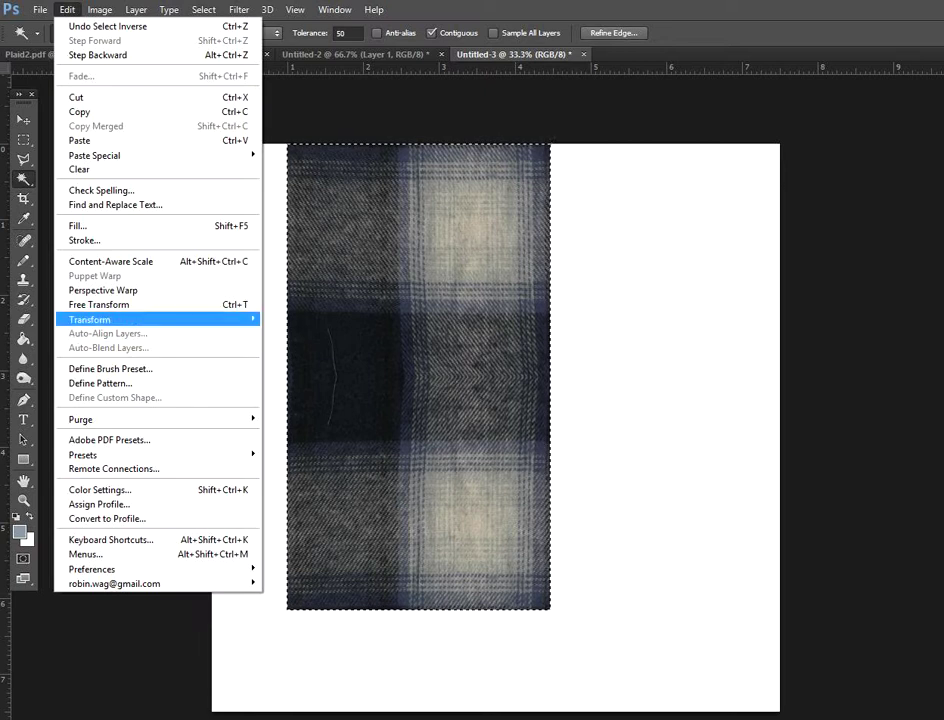
left_click(300, 411)
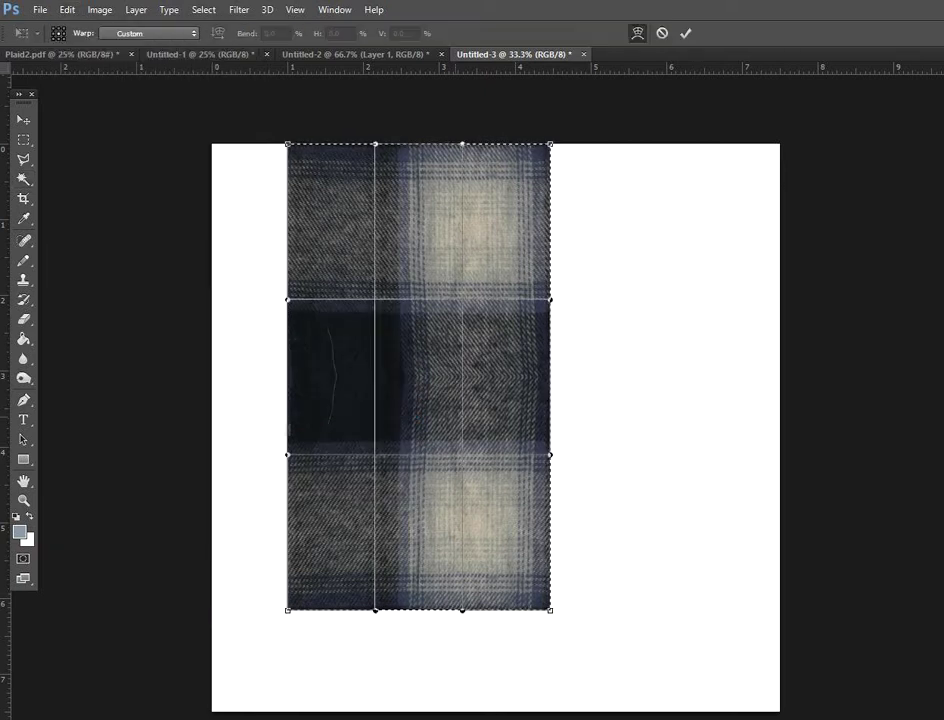
left_click_drag(340, 380, 335, 290)
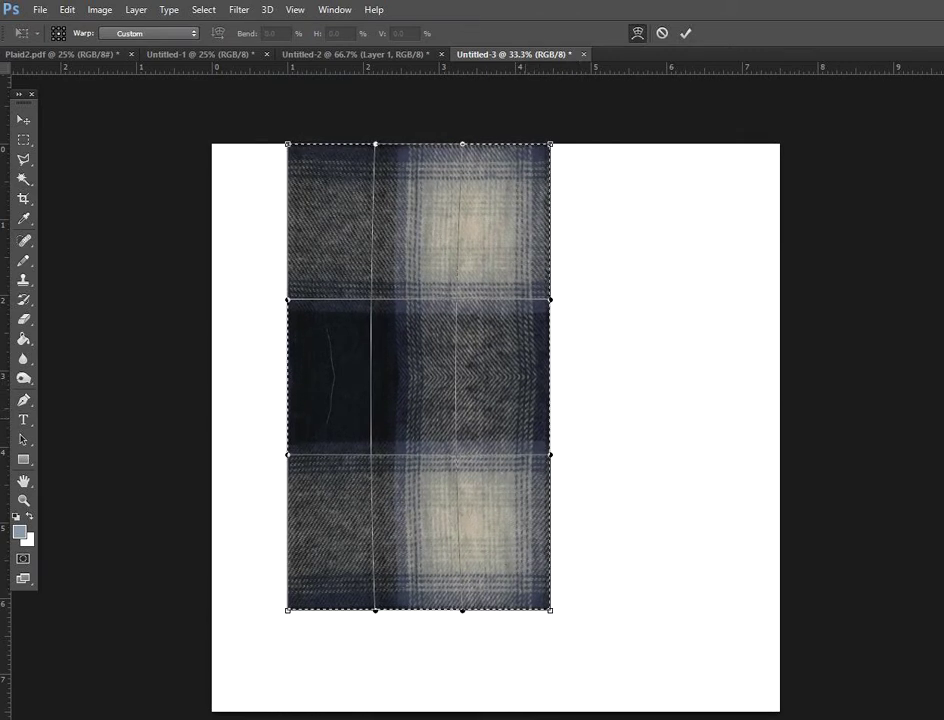
key("Return")
- Set up a crop framing just the tall plaid strip
key("w")
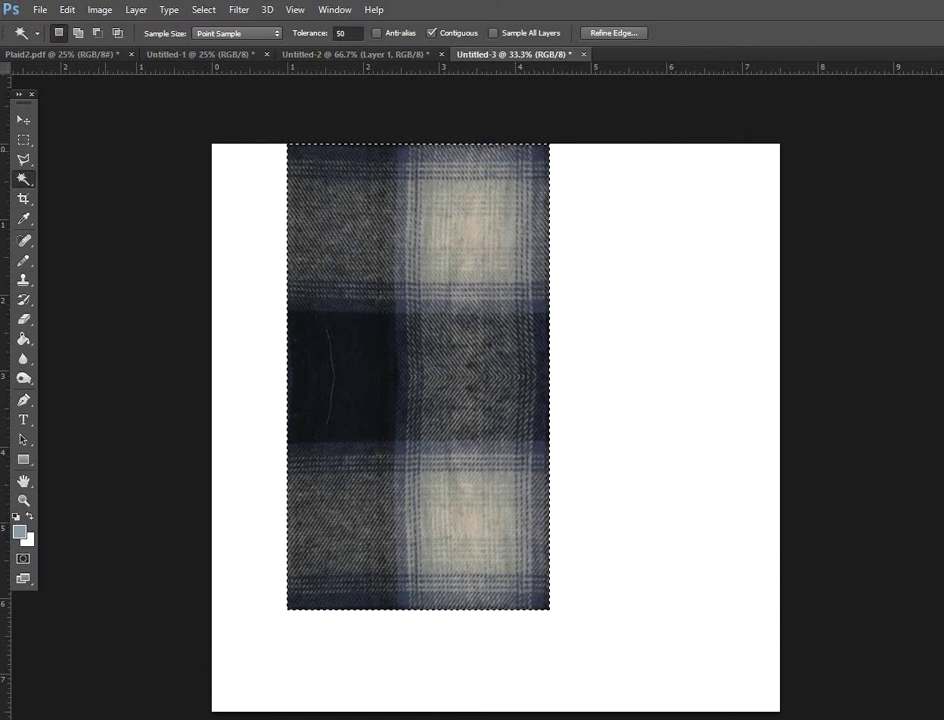
key("m")
key("c")
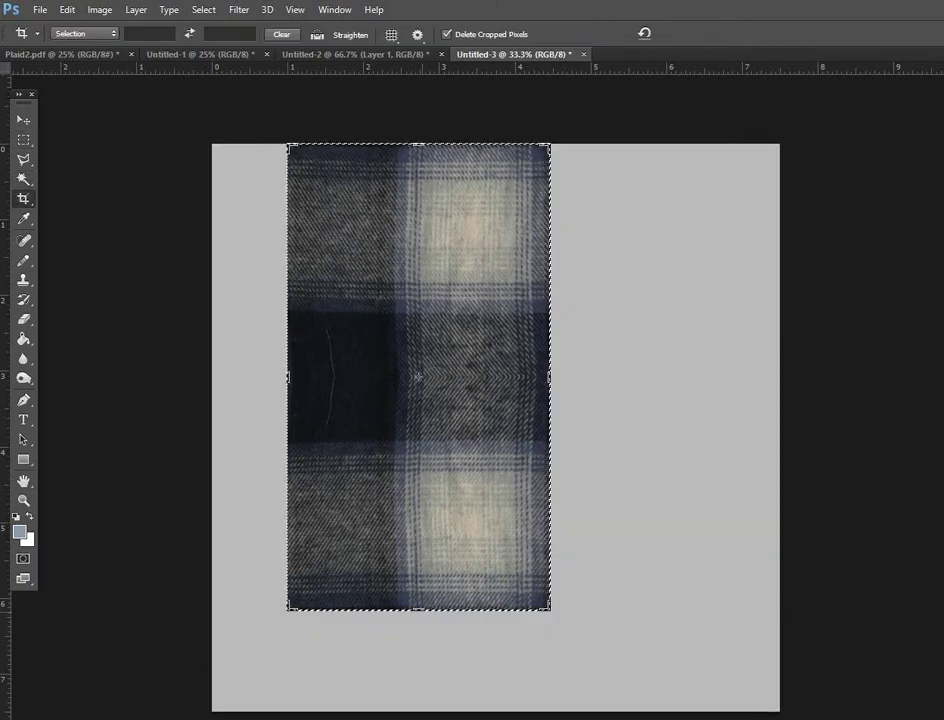
- Crop the strip to one tile by raising the bottom, lowering the top, and nudging the right edge
left_click_drag(418, 608, 418, 541)
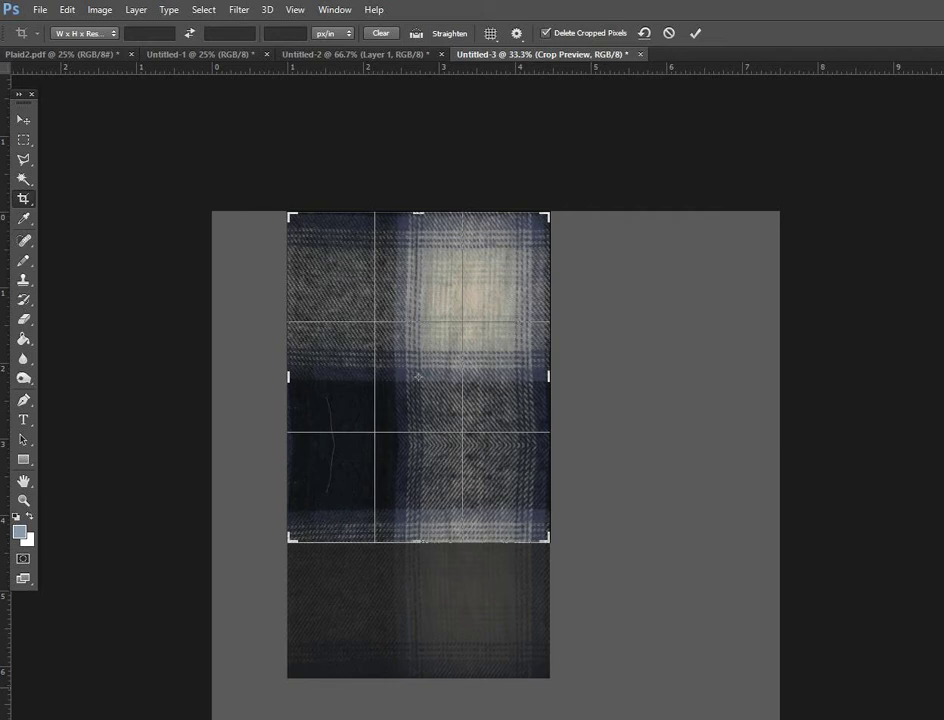
left_click_drag(418, 213, 418, 230)
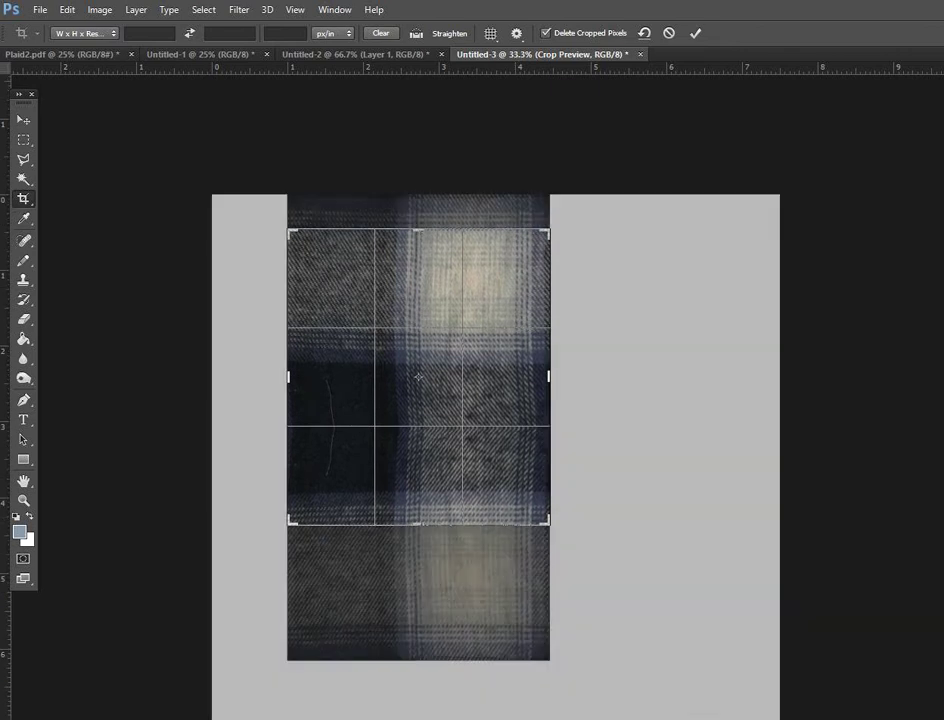
left_click_drag(548, 377, 547, 377)
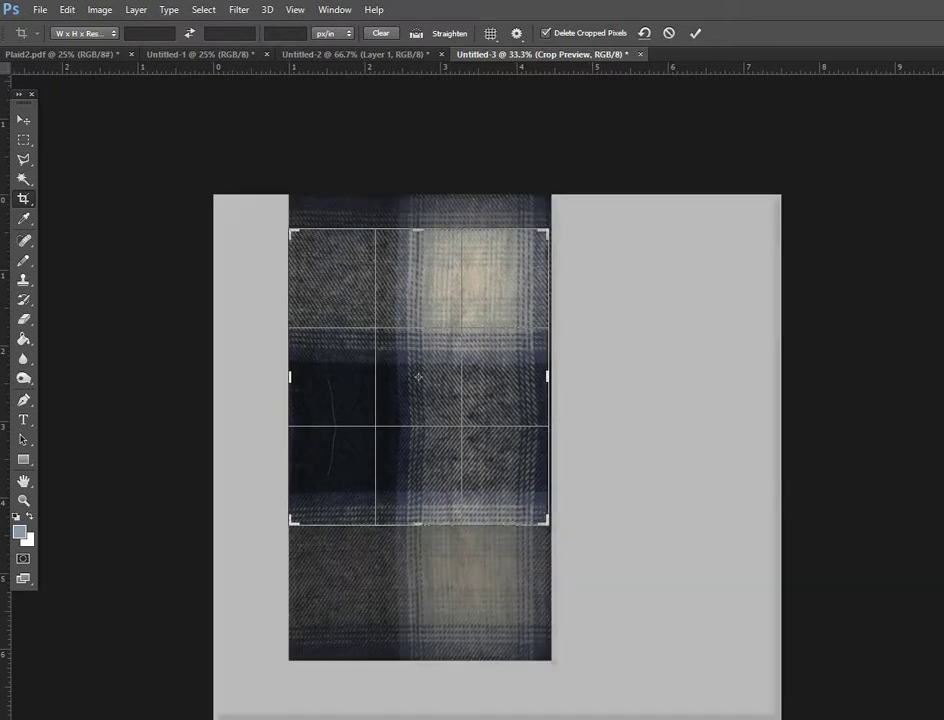
key("Return")
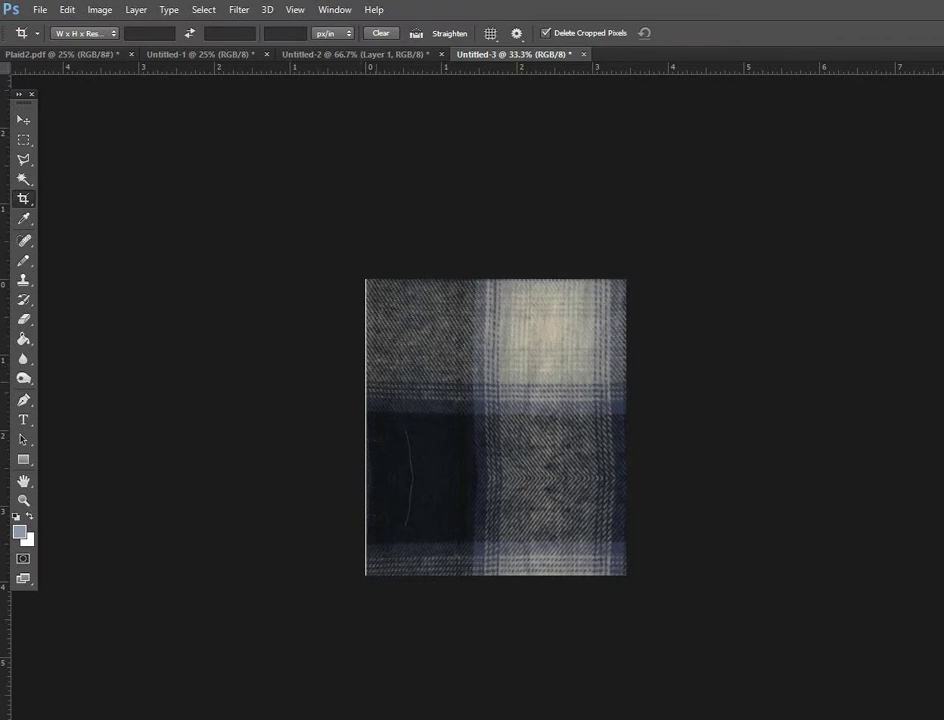
left_click(496, 427)
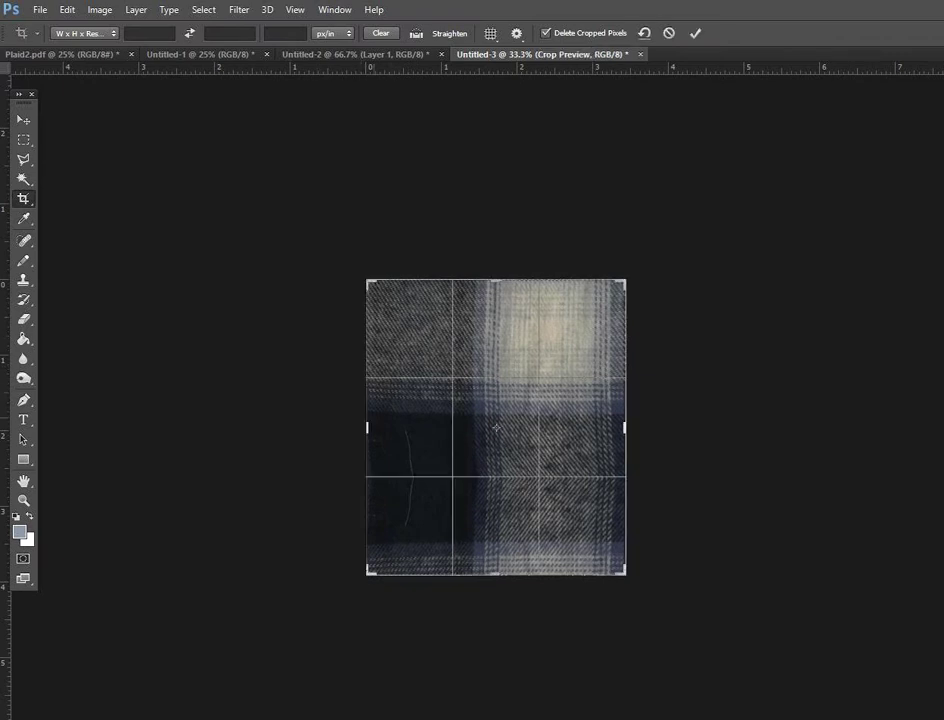
left_click_drag(367, 427, 364, 427)
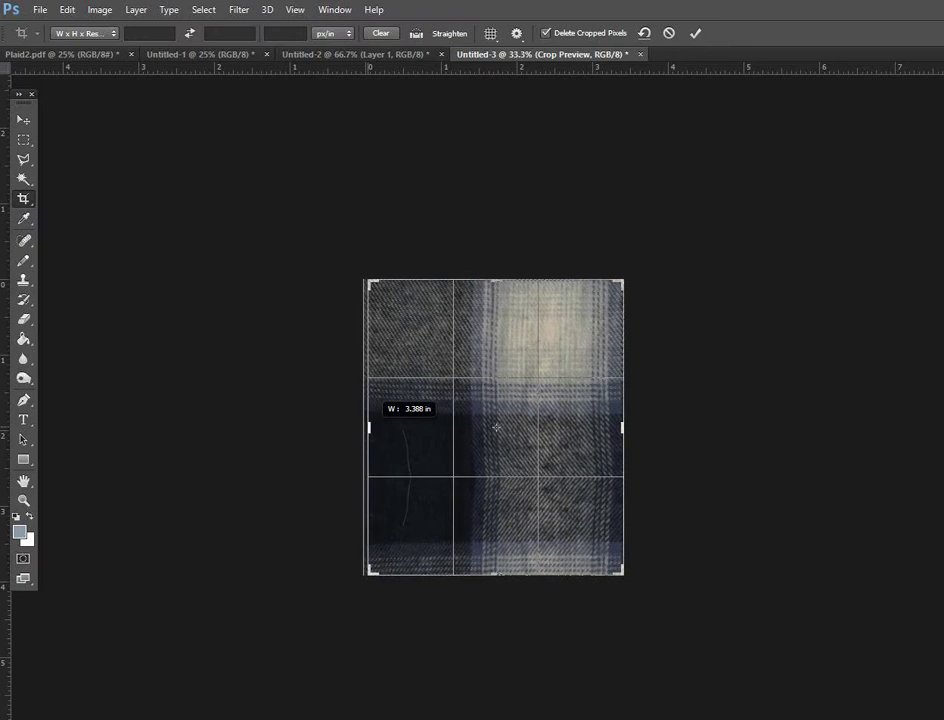
left_click_drag(364, 427, 366, 427)
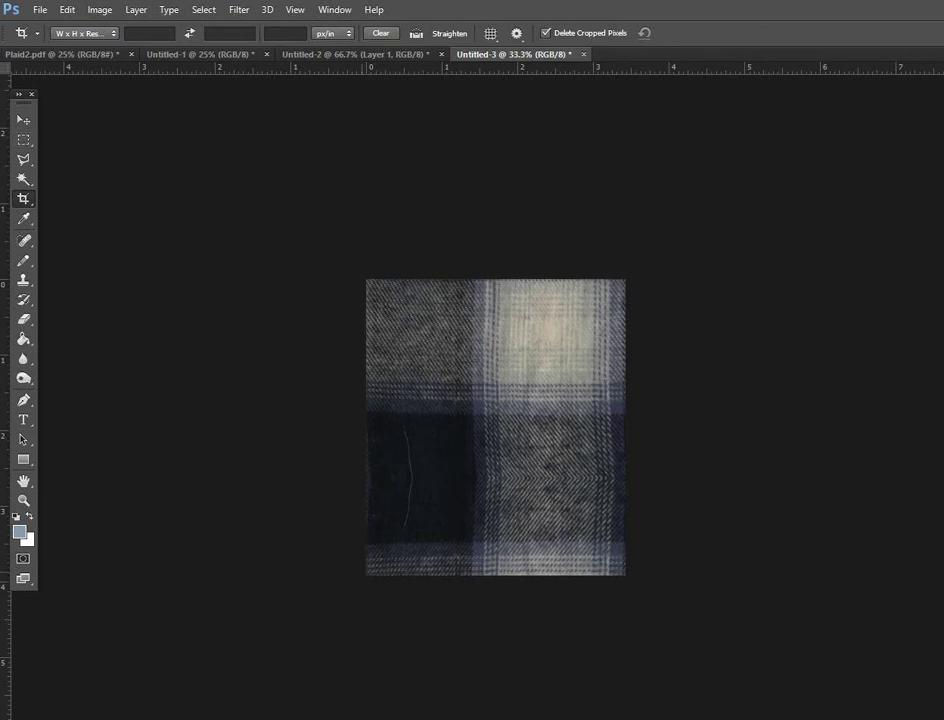
key("j")
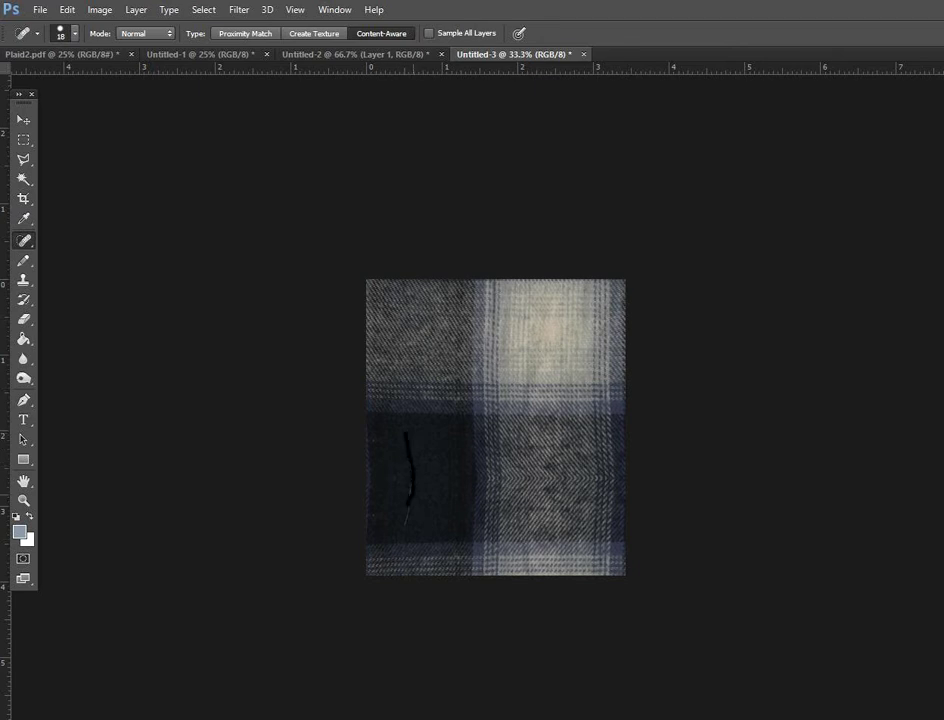
- Spot-heal the light thread mark in the dark block and along the tile's left edge
left_click_drag(408, 432, 403, 528)
left_click_drag(368, 462, 368, 436)
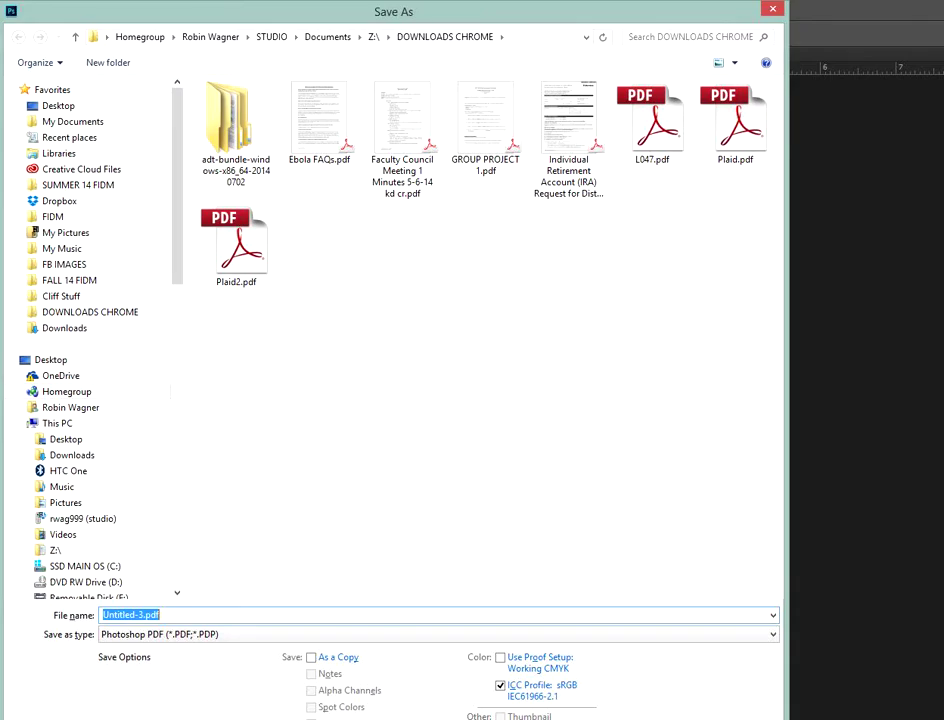
- Save the tile as Plaid3.pdf in DOWNLOADS CHROME and confirm the Save Adobe PDF dialog
left_click(236, 245)
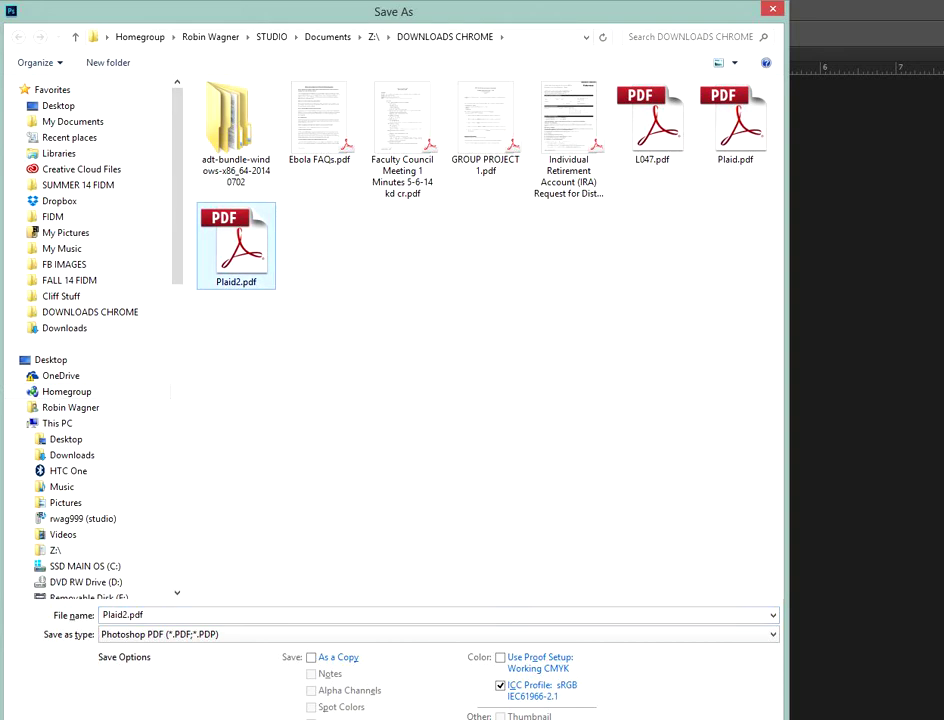
key("Tab")
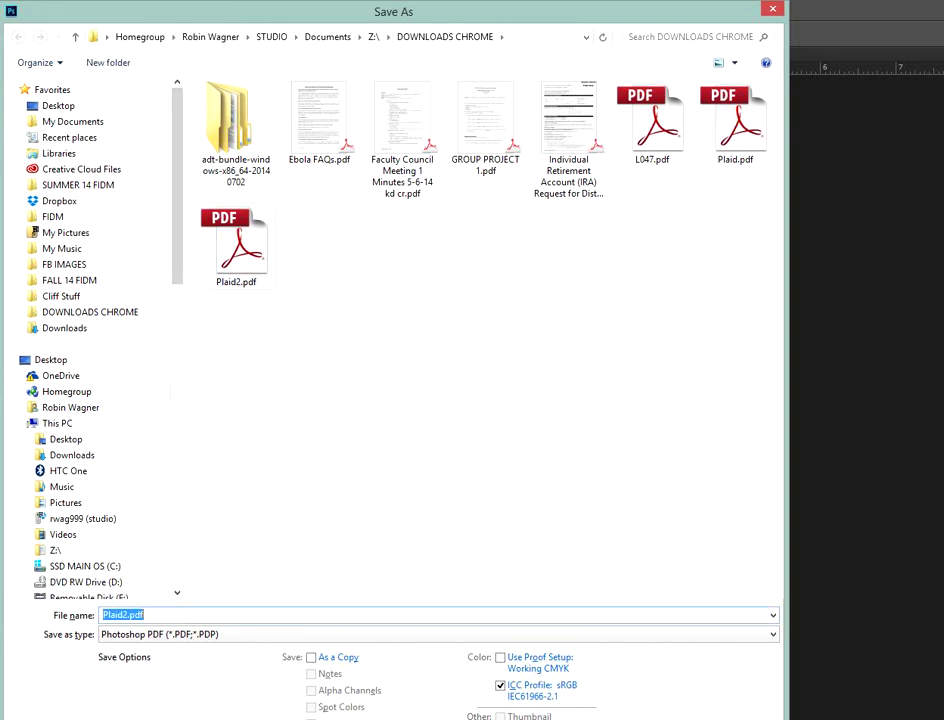
left_click_drag(122, 615, 128, 615)
left_click(125, 615)
key("BackSpace")
type("3")
key("Return")
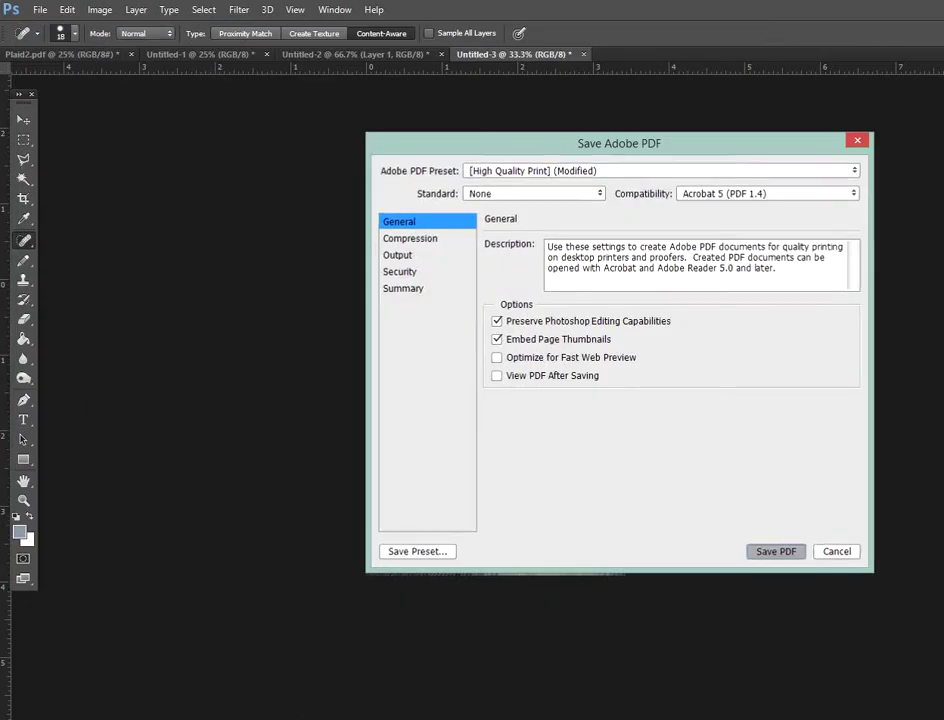
key("Return")
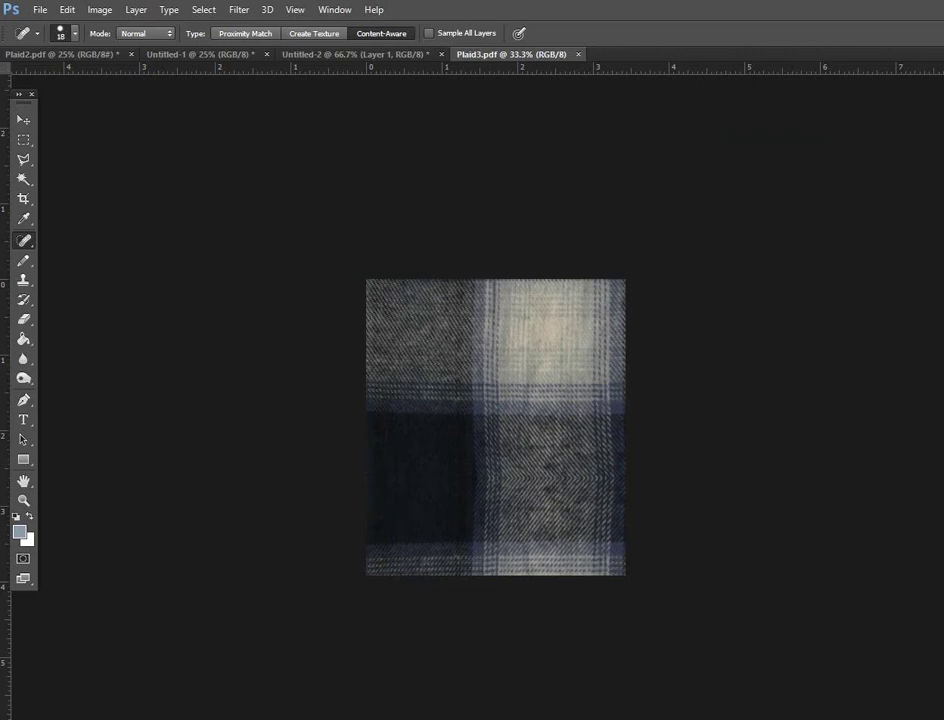